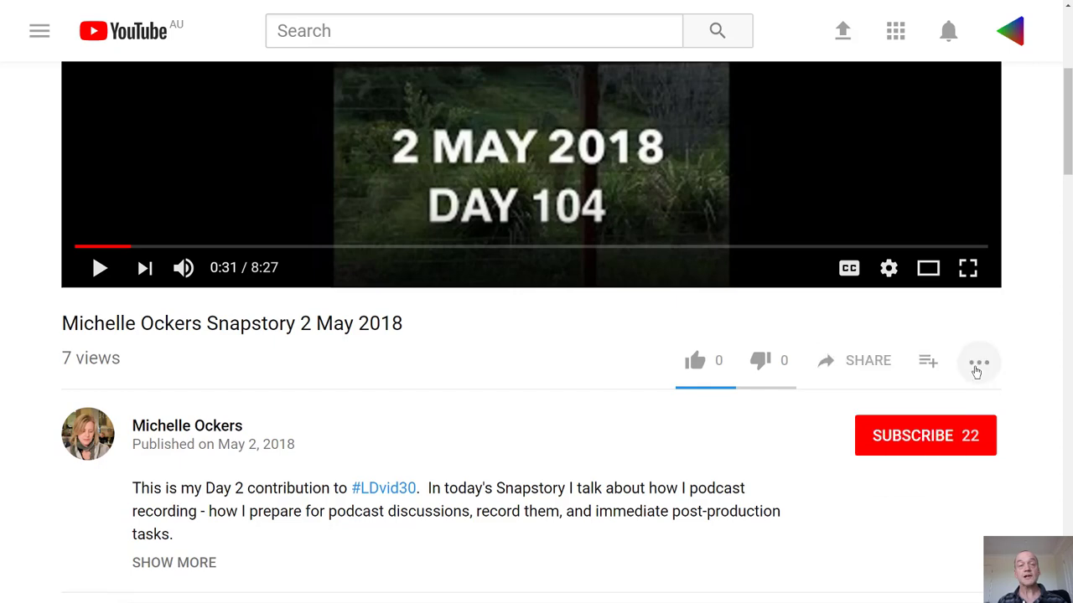
- Open the video's transcript, select four lines starting at 00:23, then close the panel
left_click(978, 365)
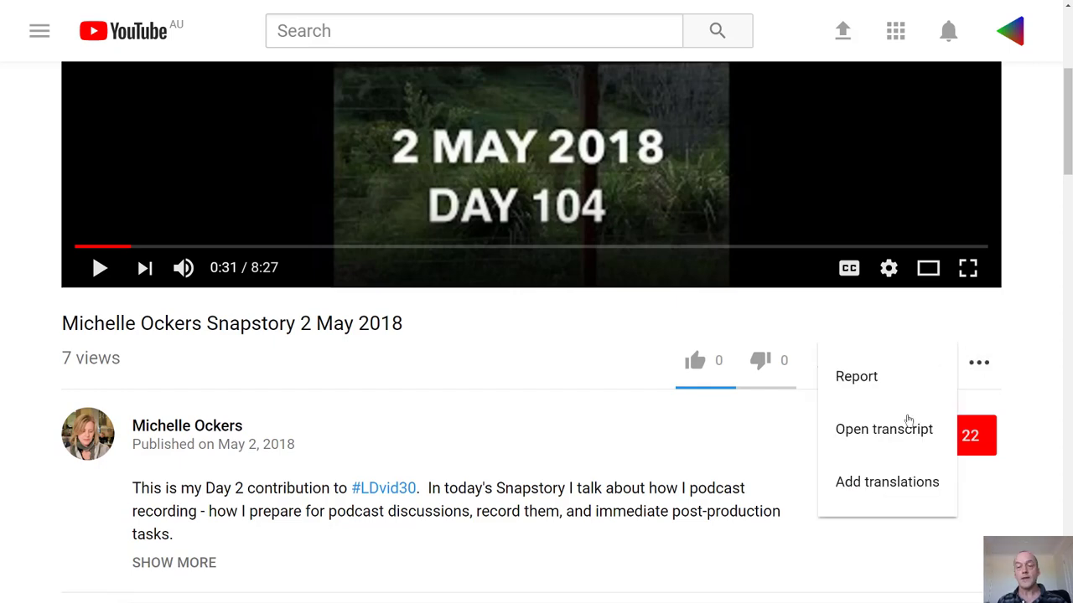
left_click(893, 439)
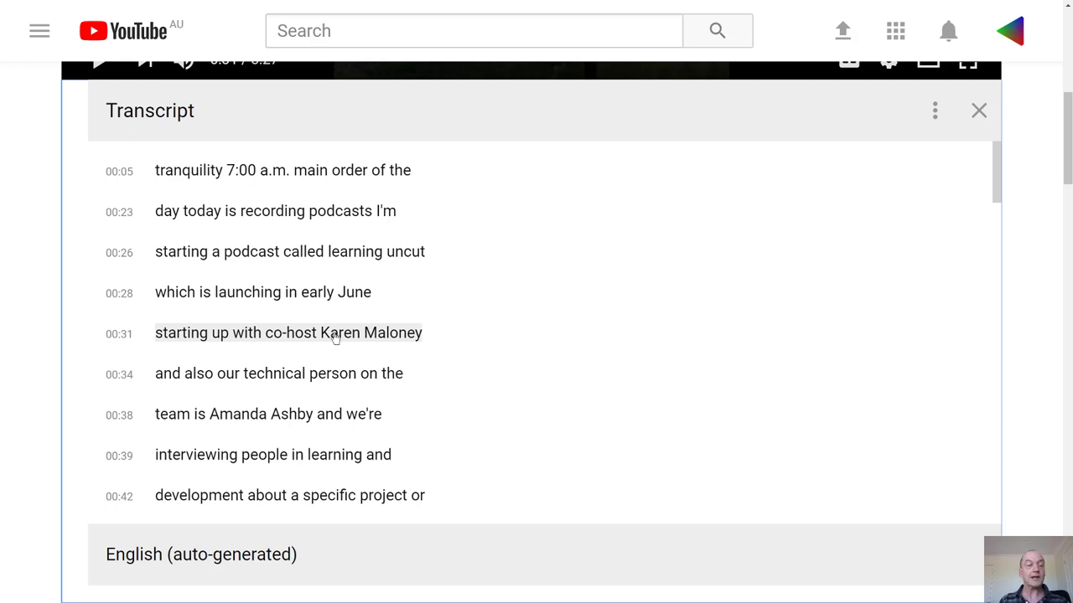
left_click_drag(155, 211, 467, 356)
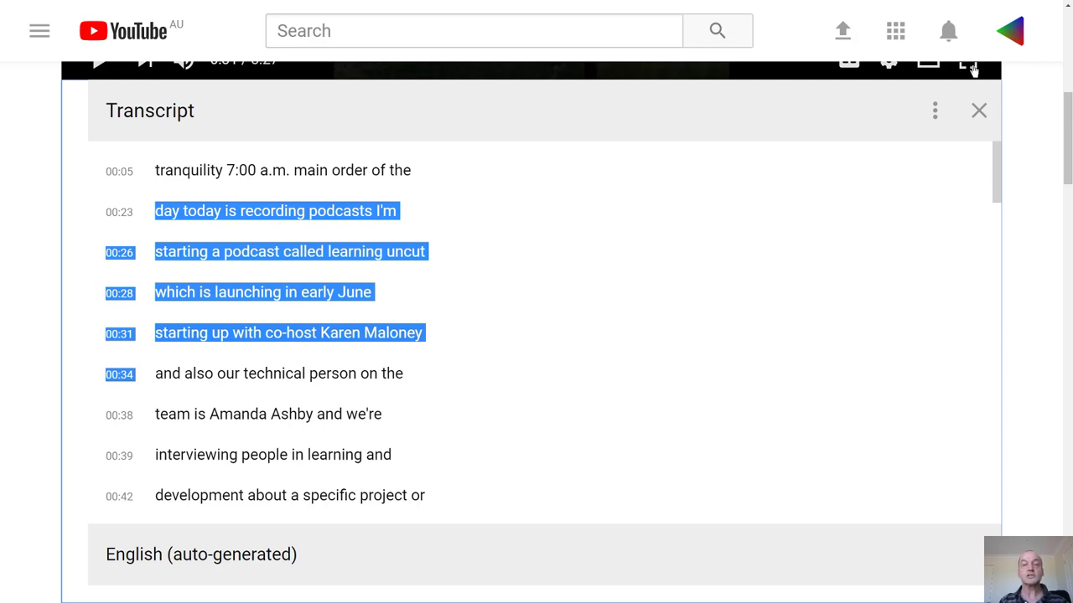
left_click(979, 111)
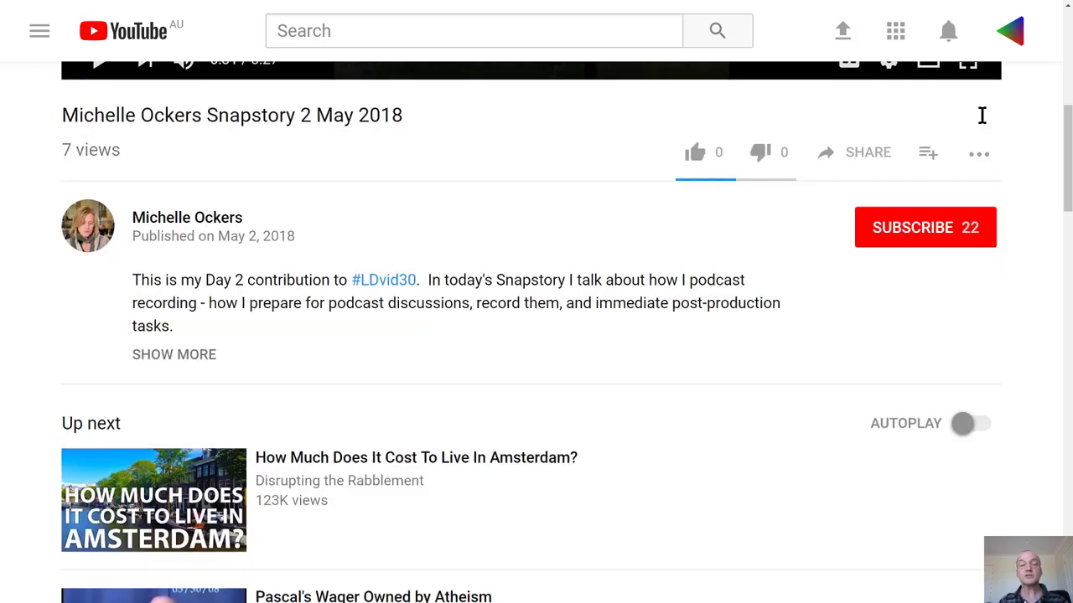
- Switch to the Word document and step through the pasted transcript lines from the top
key("alt+Tab")
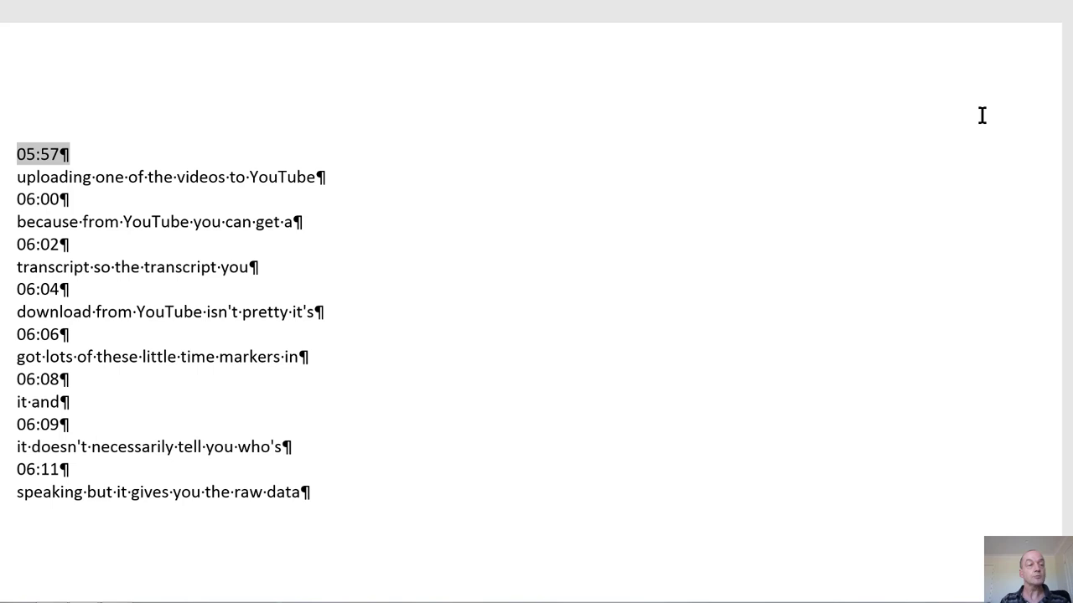
key("shift+Up")
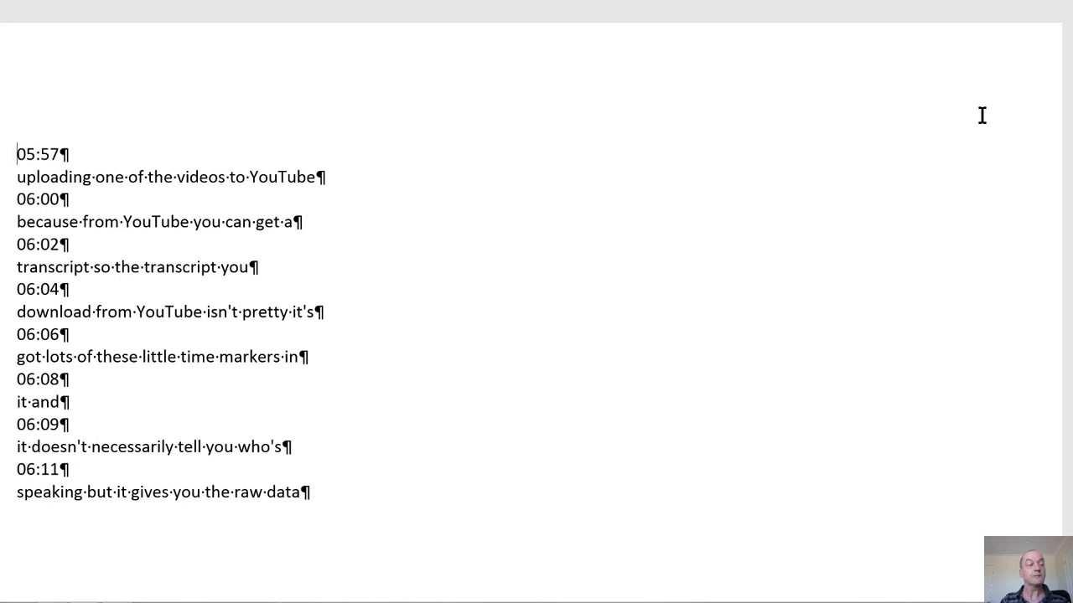
key("Down")
key("shift+Down")
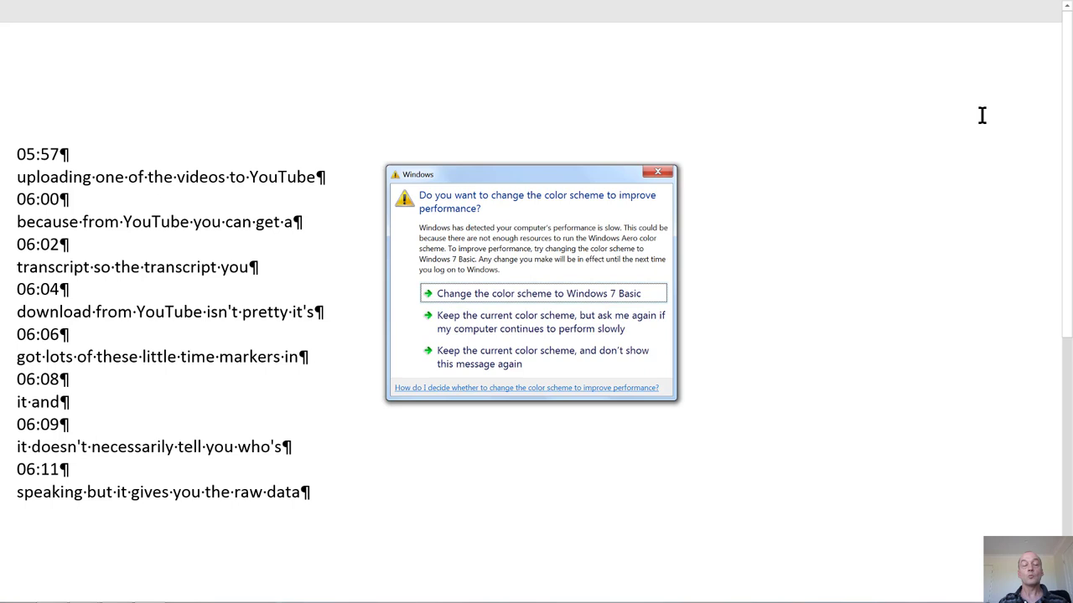
- Dismiss the Windows 'change the color scheme' prompt covering the transcript
key("Escape")
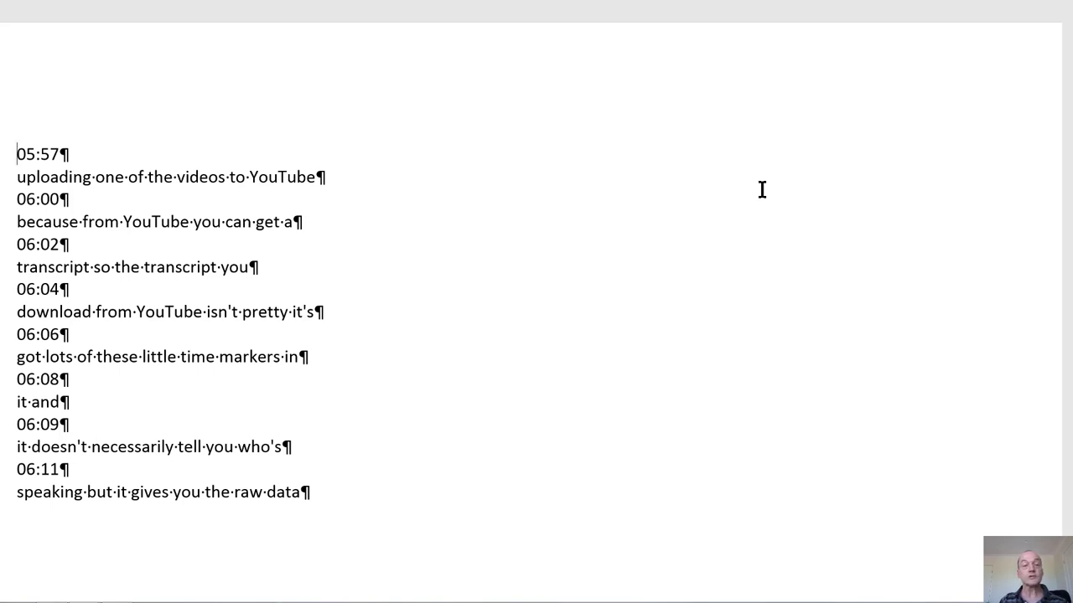
key("ctrl+h")
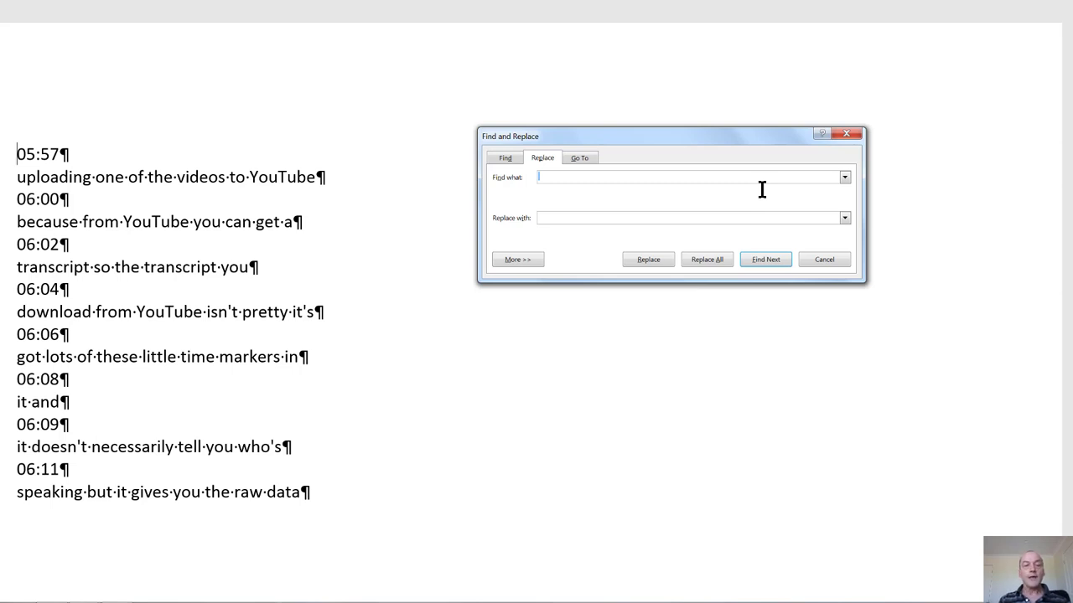
key("alt+Down")
key("Down")
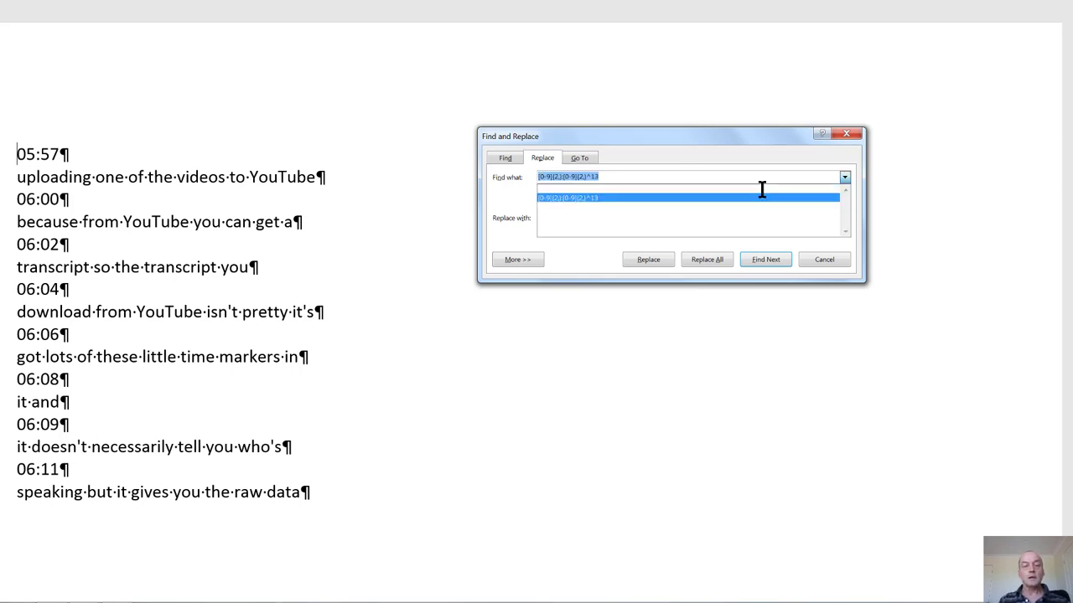
key("Tab")
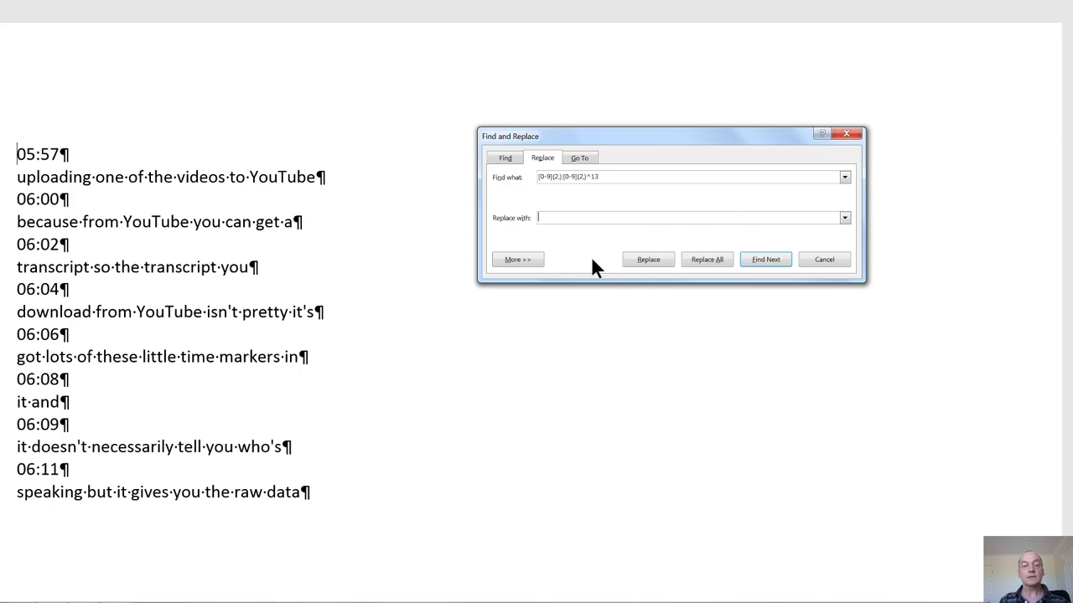
left_click(529, 259)
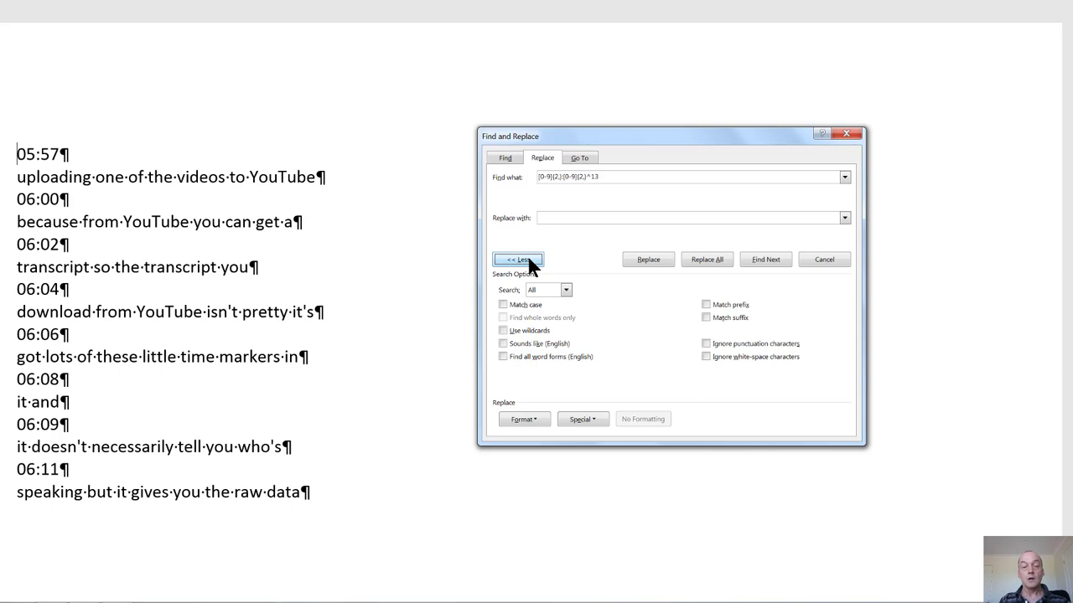
left_click(537, 334)
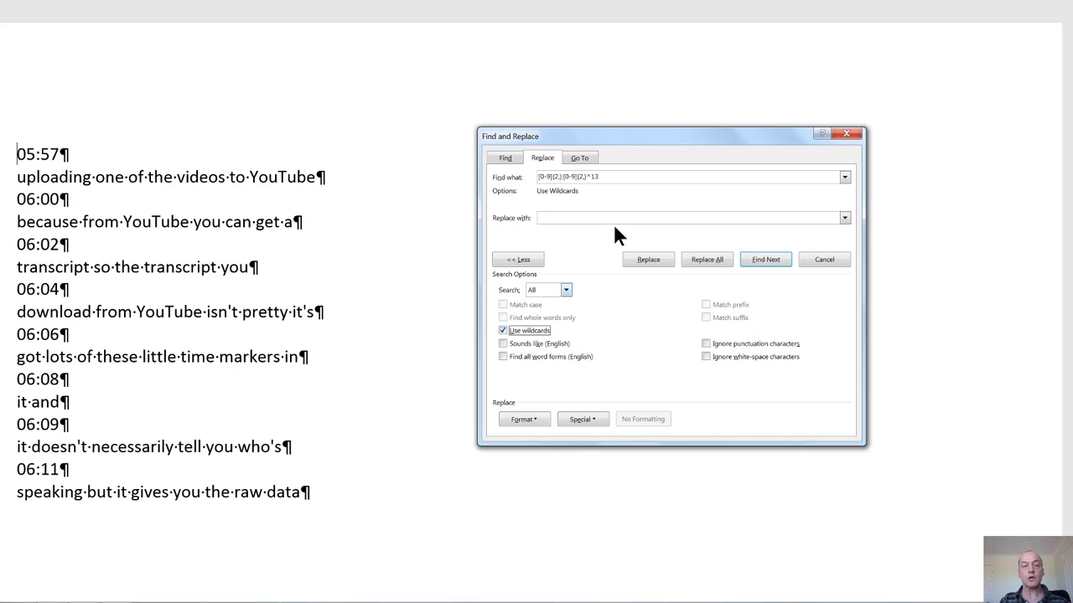
left_click(613, 177)
key("Escape")
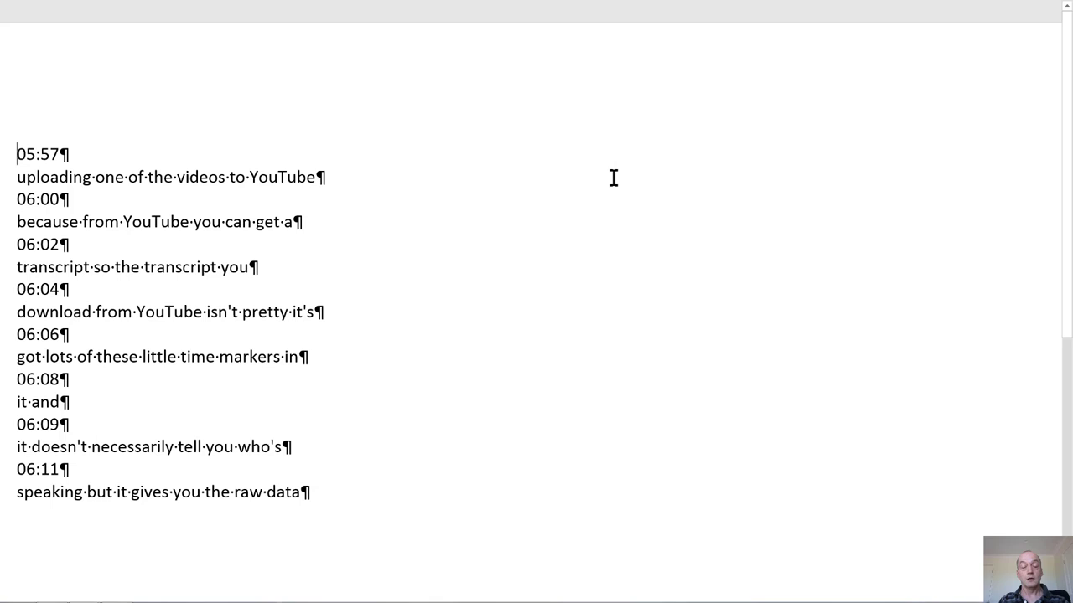
key("ctrl+Home")
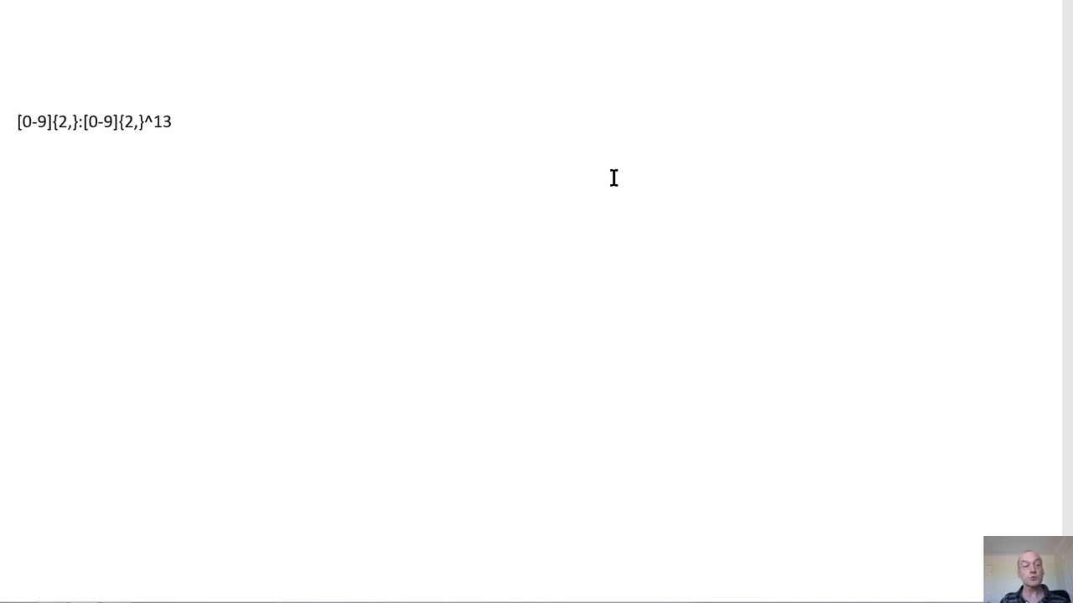
key("Right")
key("Left")
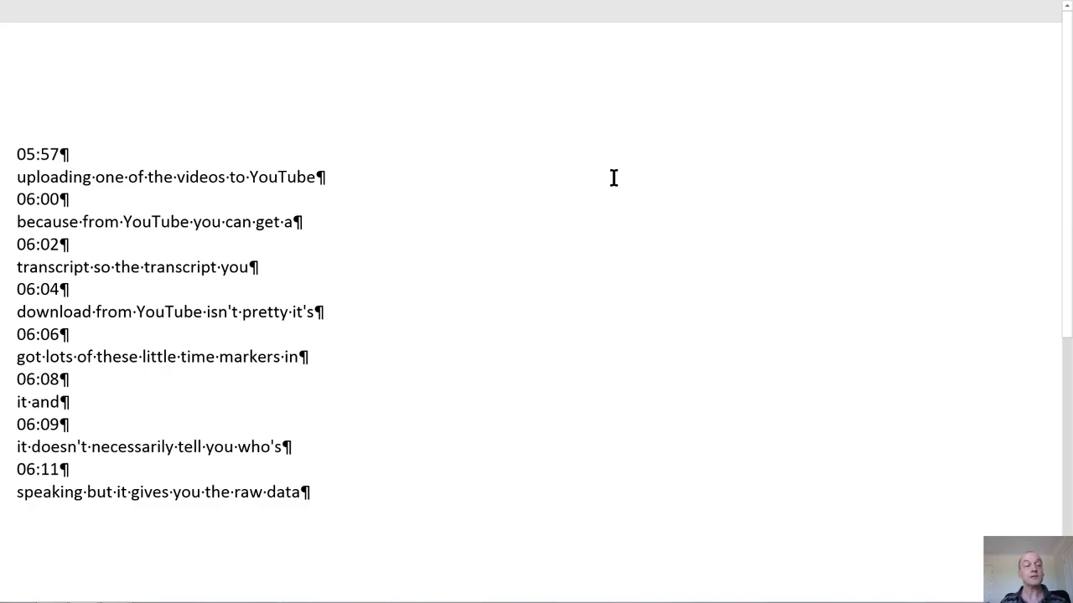
- Wildcard-replace [0-9]{2,}:[0-9]{2,}^13 with nothing, removing all 8 timestamp lines
key("ctrl+h")
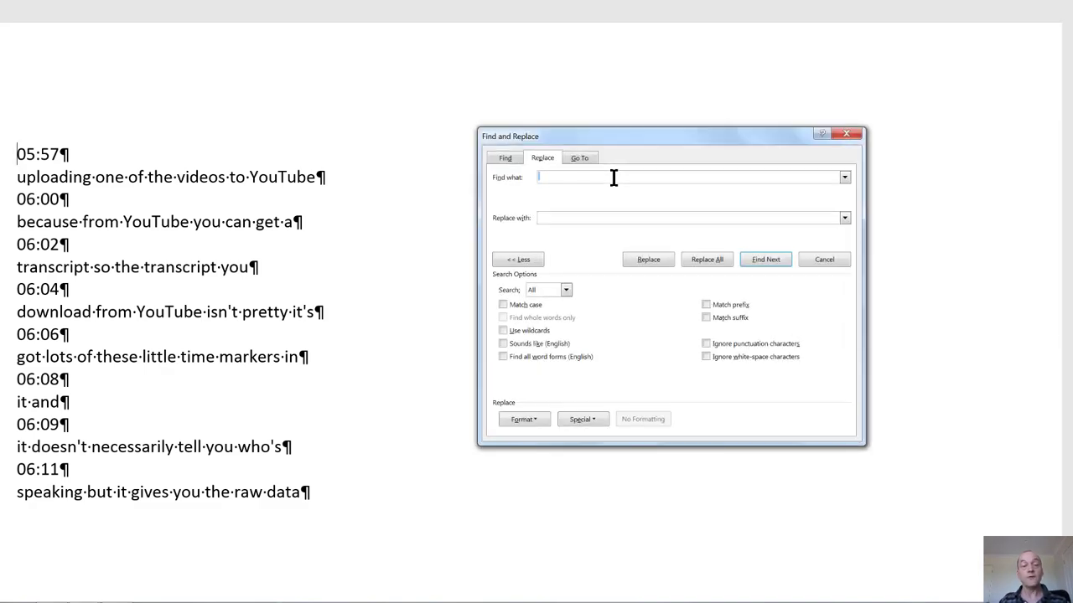
key("alt+Down")
key("Down")
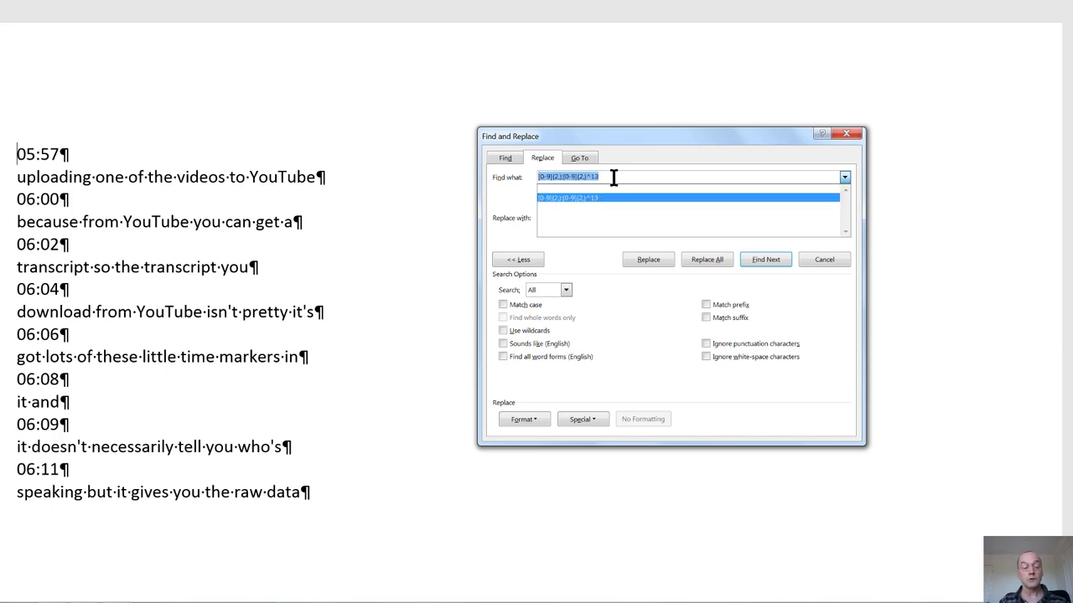
key("Tab")
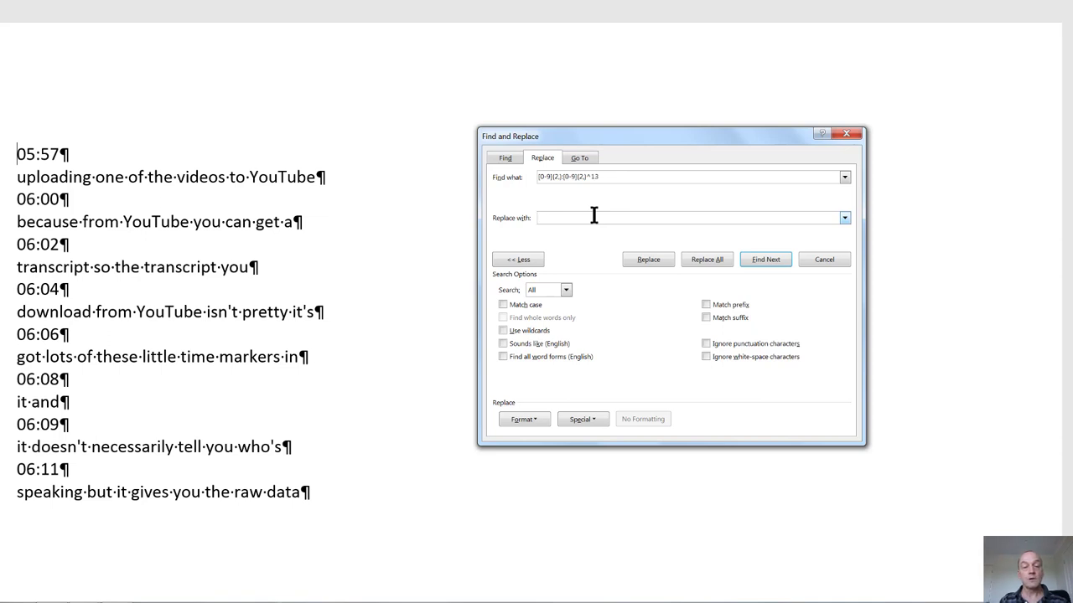
left_click(528, 335)
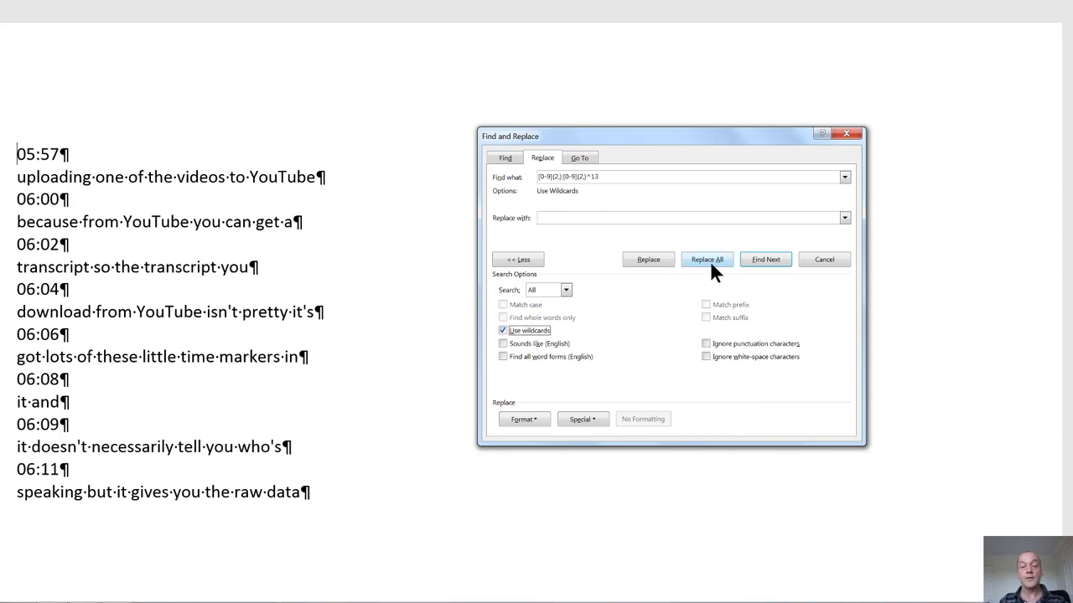
left_click(757, 256)
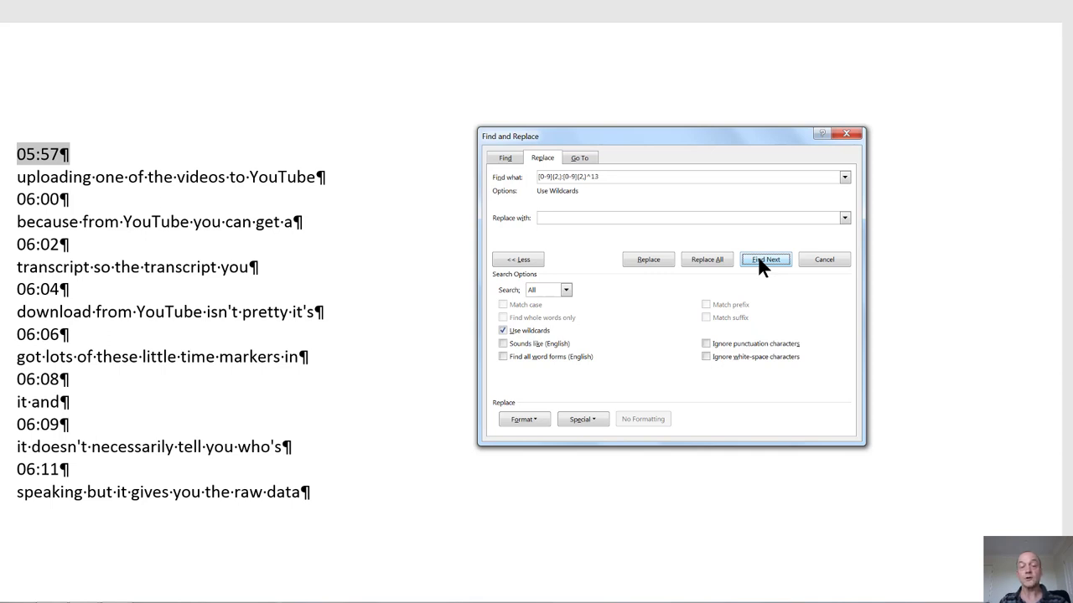
left_click(708, 260)
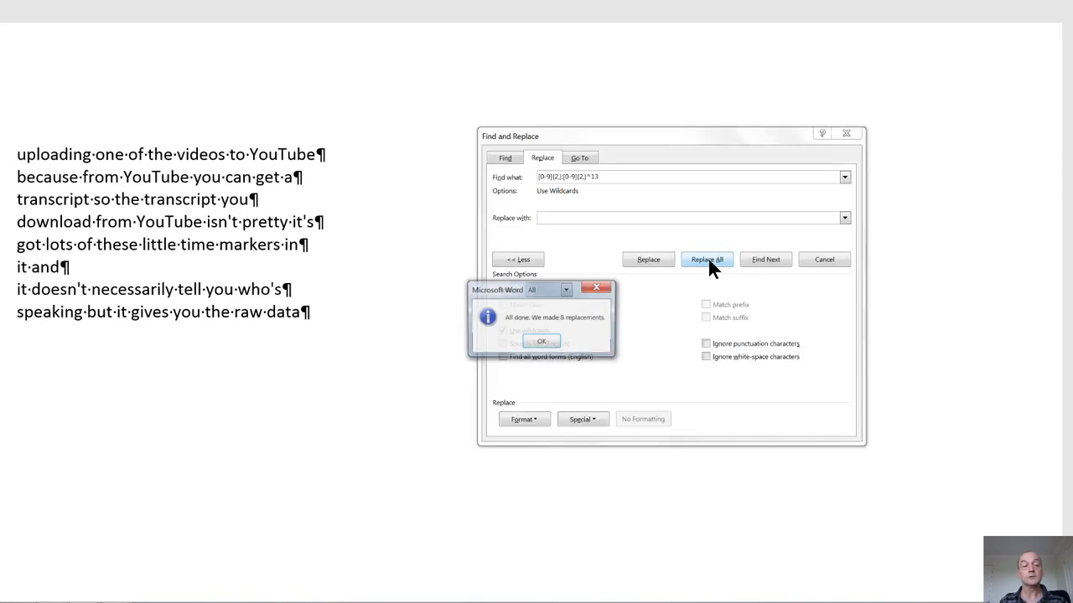
- Dismiss the 8-replacements message and trim the Find pattern to ^13 with an empty replacement
left_click(551, 340)
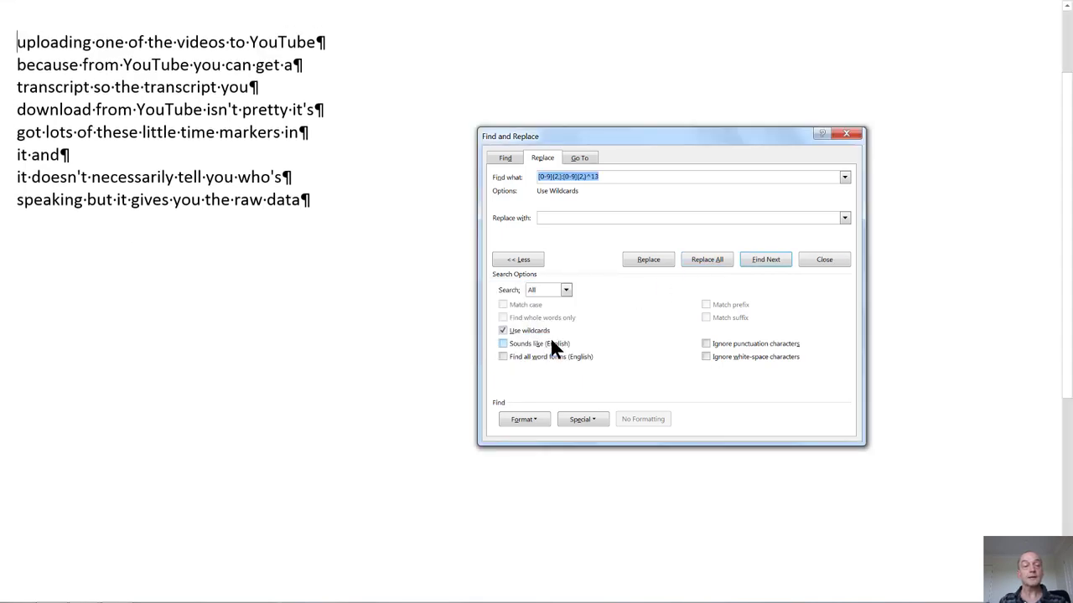
left_click(615, 178)
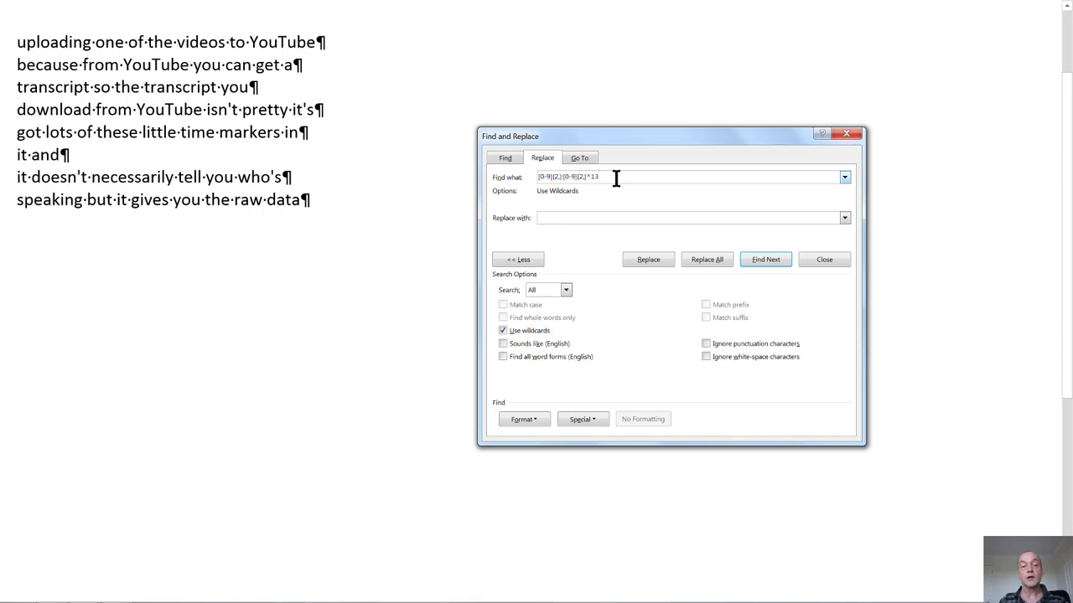
key("Left")
key("Left")
type("}")
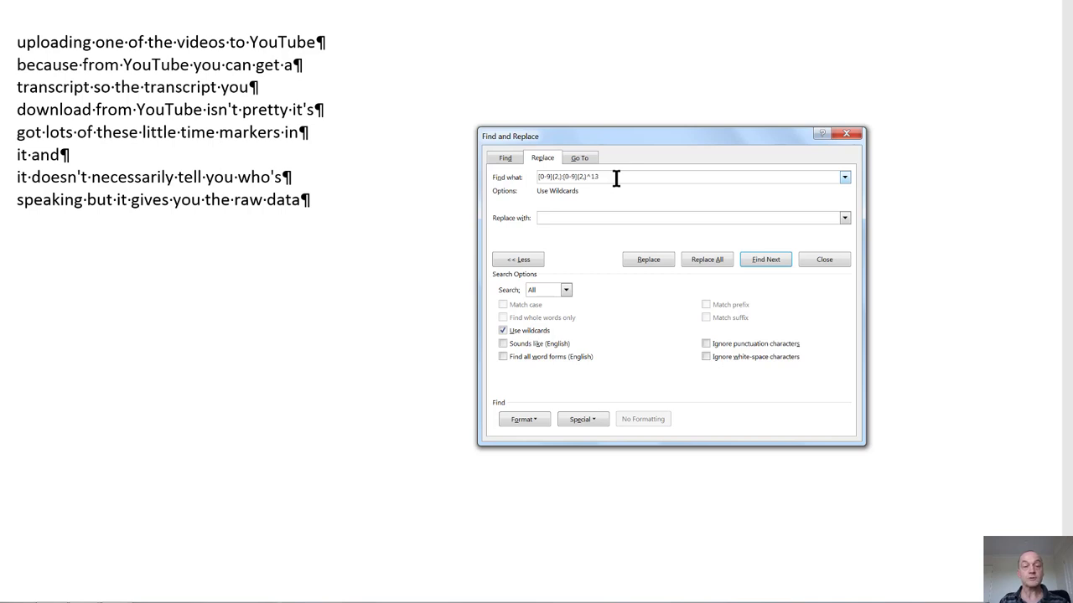
key("shift+Left")
key("shift+Left")
key("shift+Left")
key("shift+Left")
key("shift+Left")
key("shift+Left")
key("shift+Left")
key("shift+Left")
key("shift+Left")
key("shift+Left")
key("shift+Left")
key("shift+Left")
key("shift+Left")
key("shift+Left")
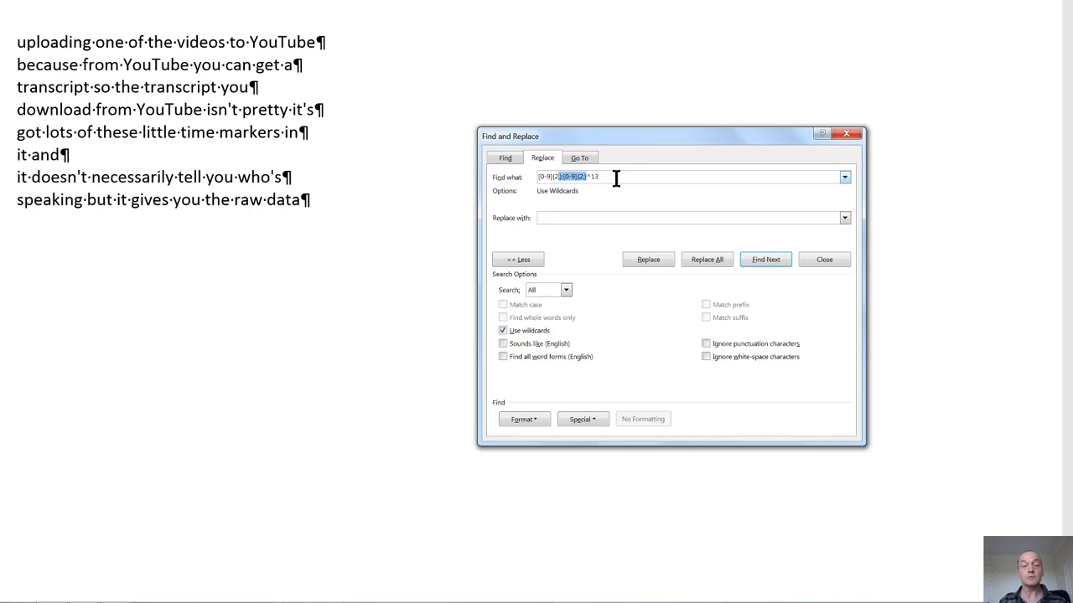
key("shift+Left")
key("shift+Left")
key("shift+Left")
key("shift+Left")
key("shift+Left")
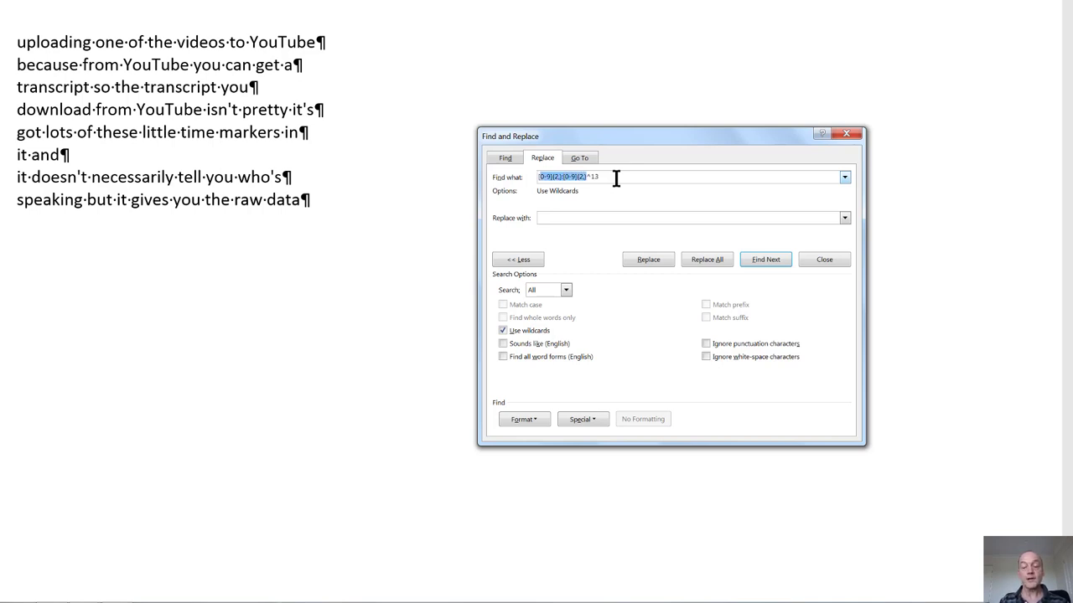
key("BackSpace")
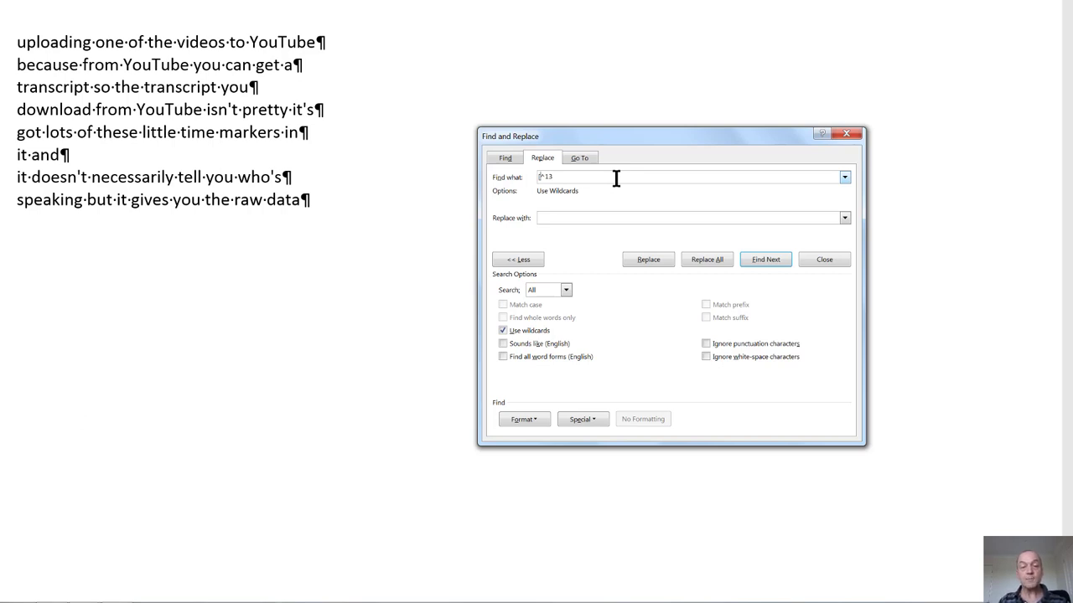
key("Delete")
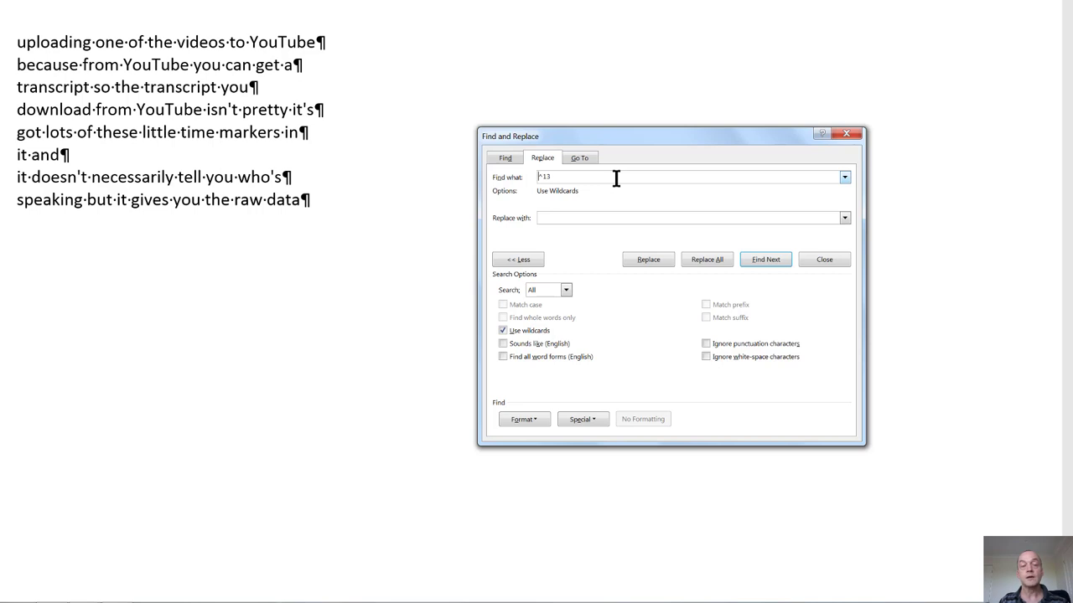
key("Tab")
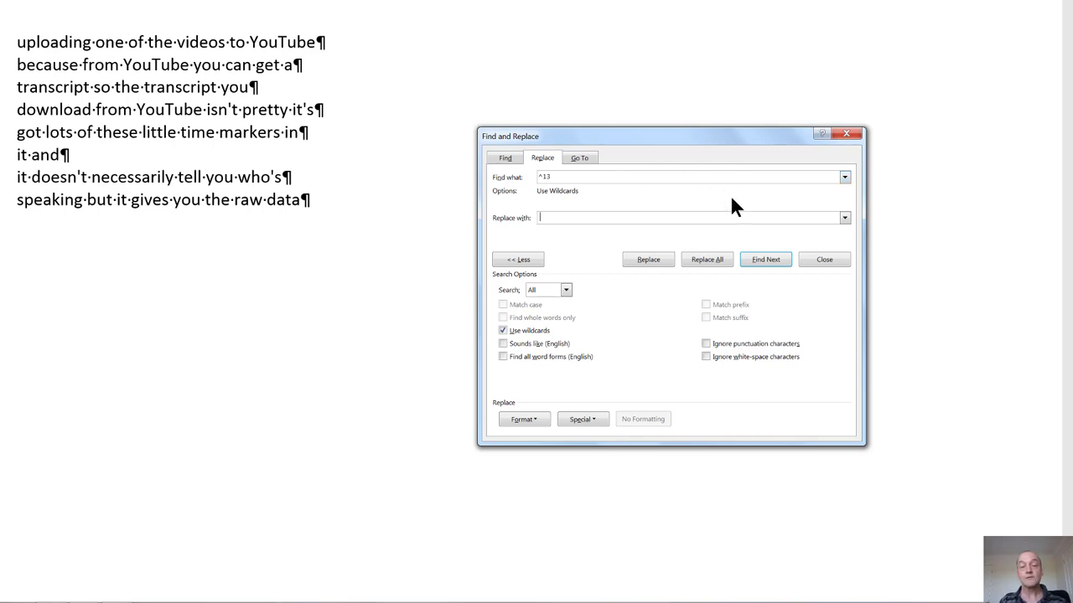
- Remove all 16 paragraph marks, then capitalise the opening word to 'Uploading'
left_click(708, 260)
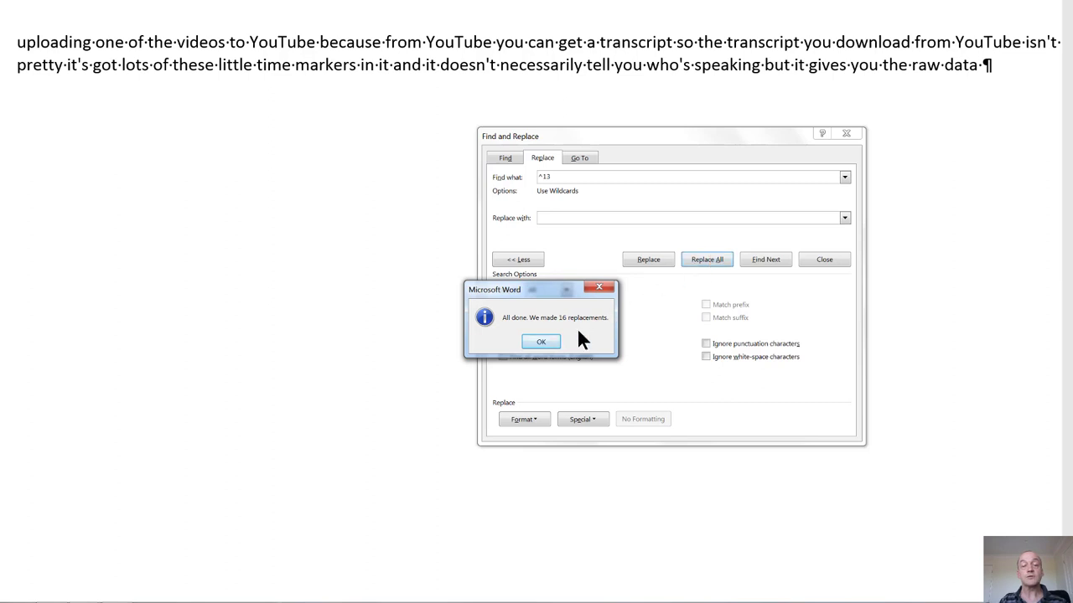
left_click(542, 342)
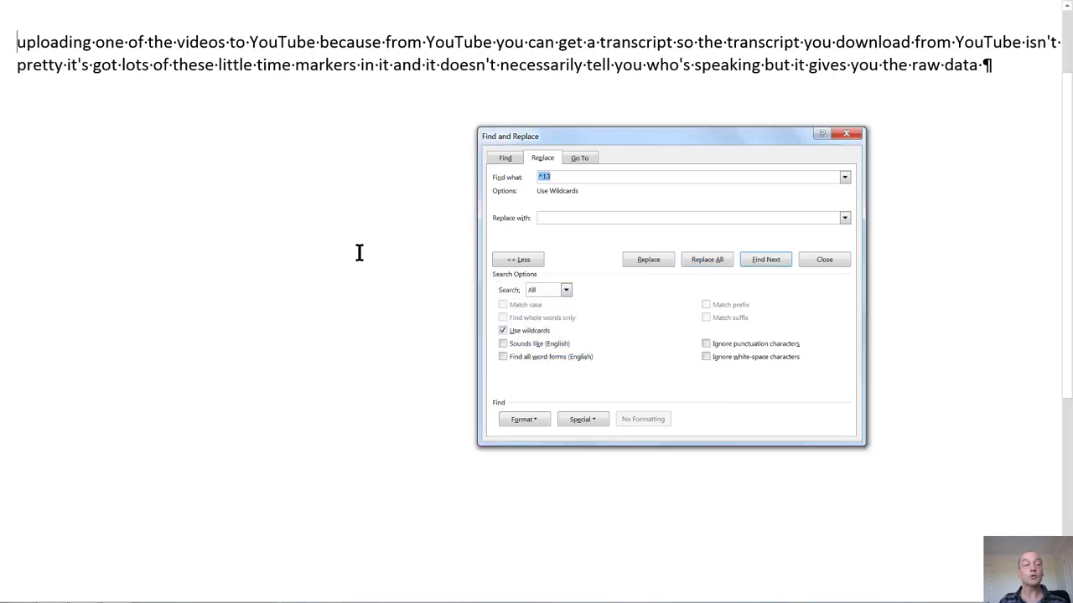
key("Escape")
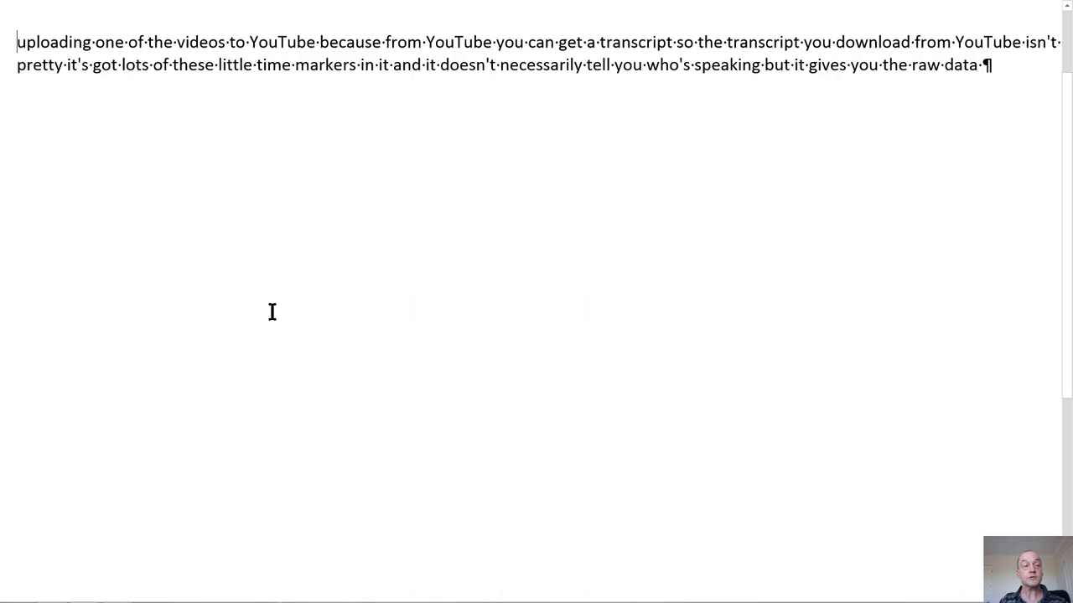
key("shift+F3")
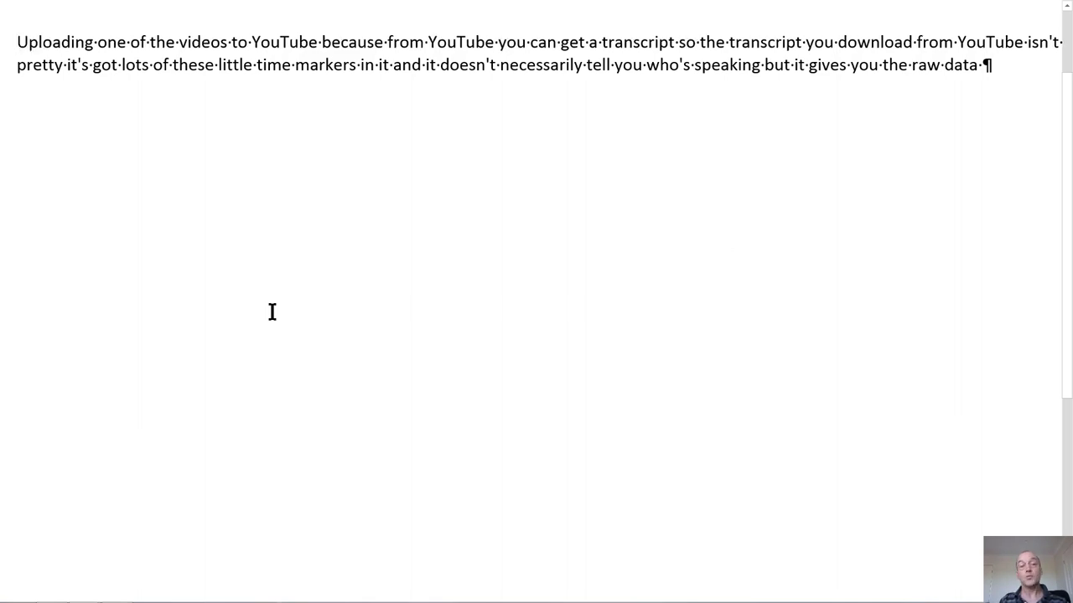